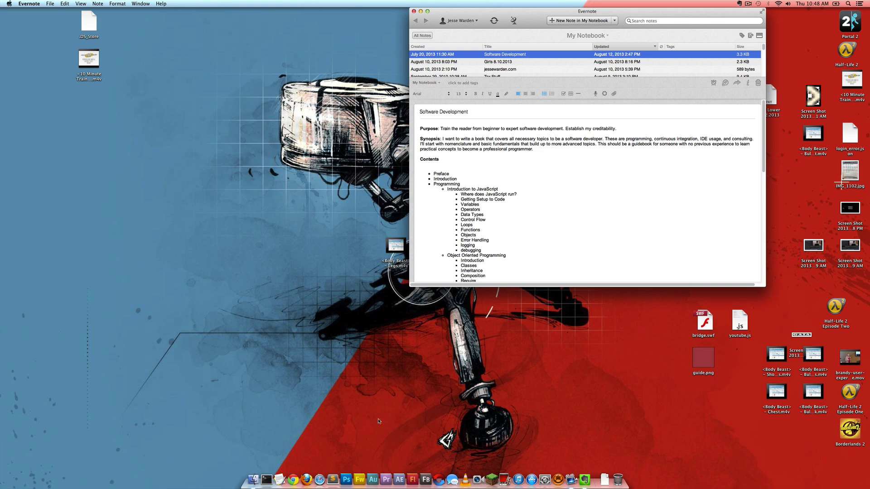
Move the Evernote note to the right edge and focus Chrome's Google page with the search box unfocused.
left_click(292, 479)
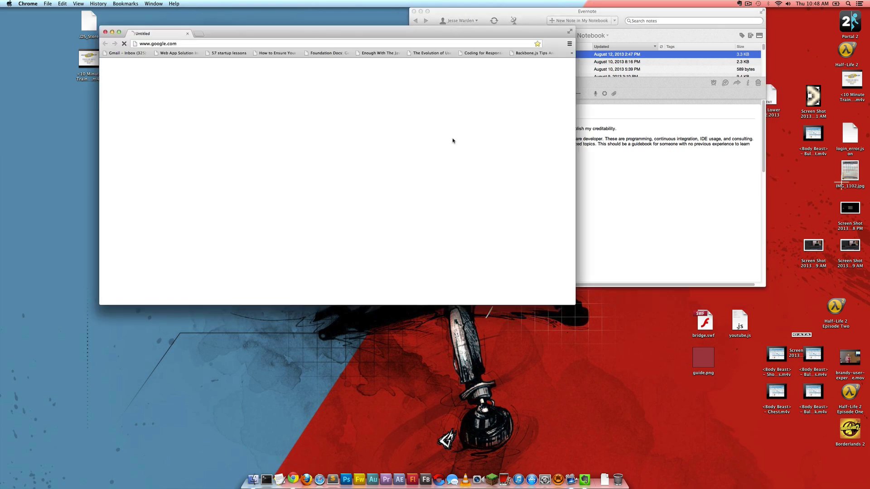
left_click_drag(460, 12, 789, 29)
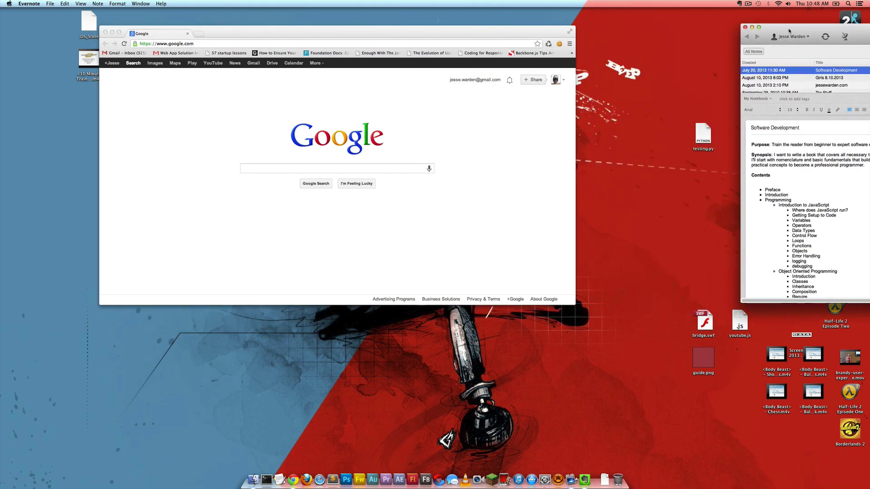
left_click(571, 204)
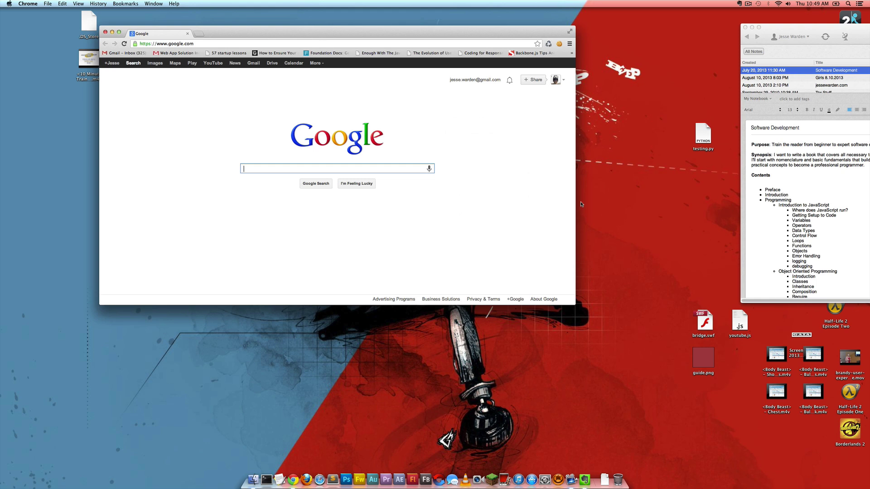
left_click(463, 230)
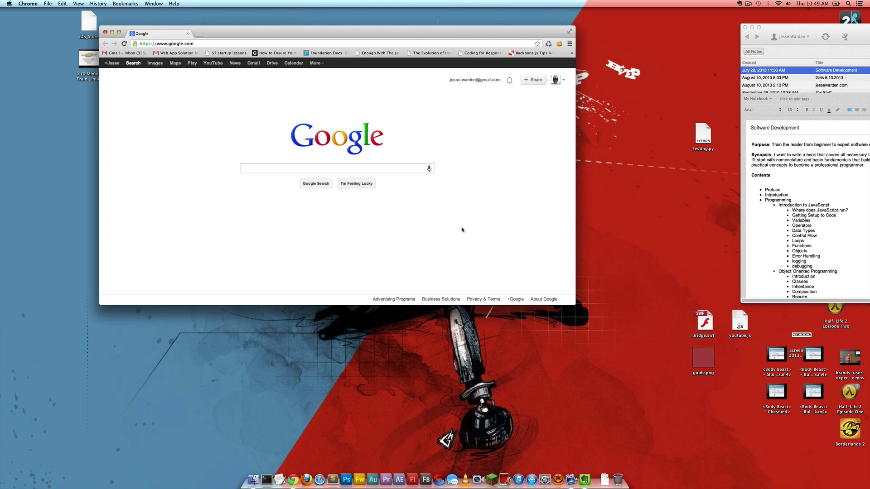
Open a taller Developer Tools panel, browse Network, Sources and Profiles, then show the Console.
key("alt+super+i")
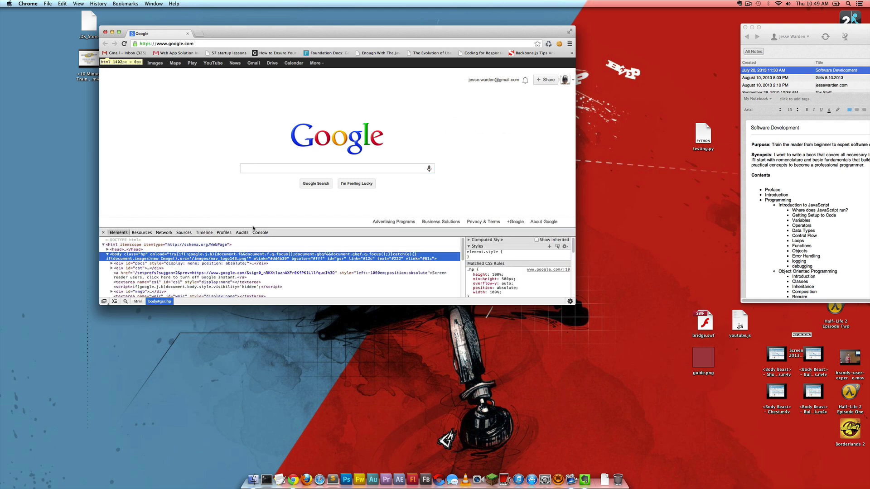
left_click_drag(286, 232, 286, 203)
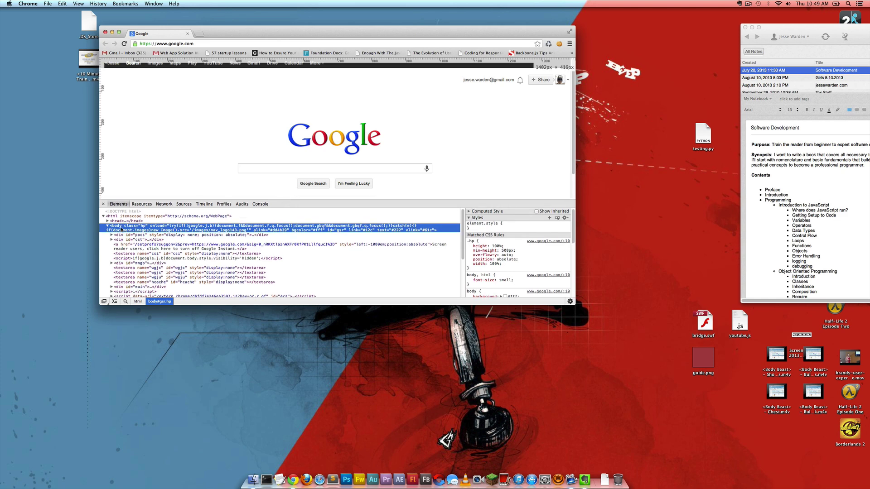
left_click(164, 204)
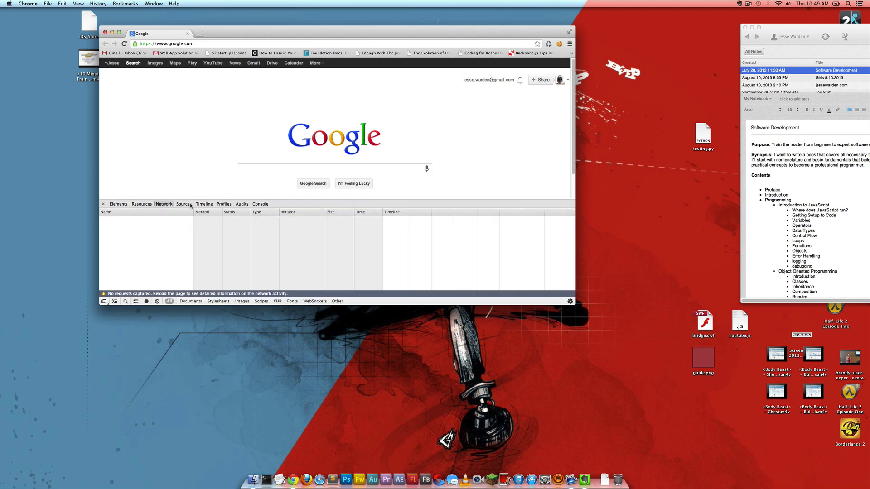
left_click(184, 205)
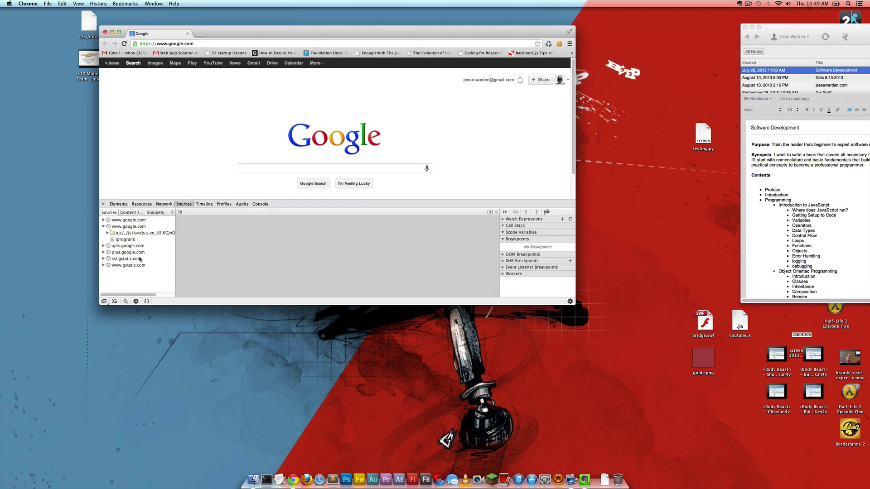
left_click(224, 204)
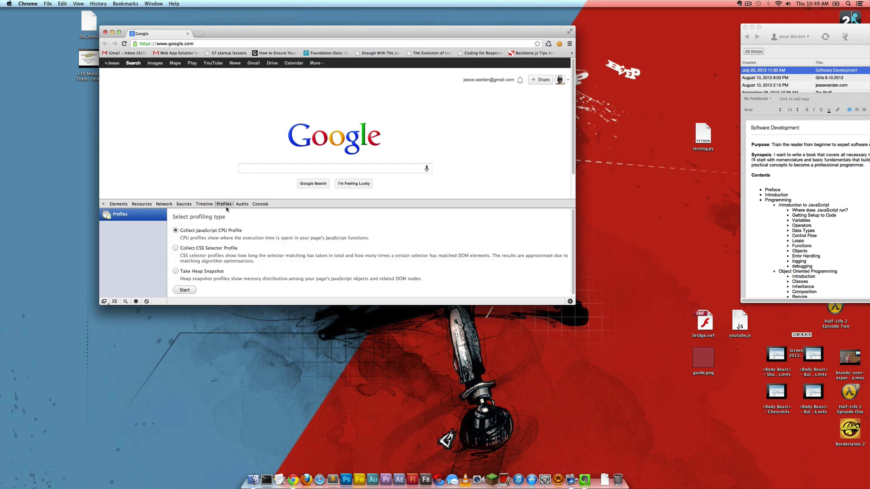
left_click(260, 205)
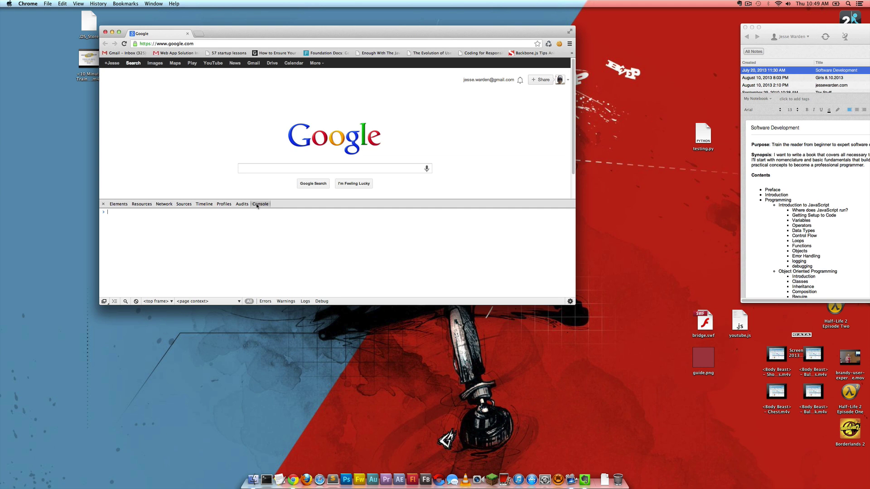